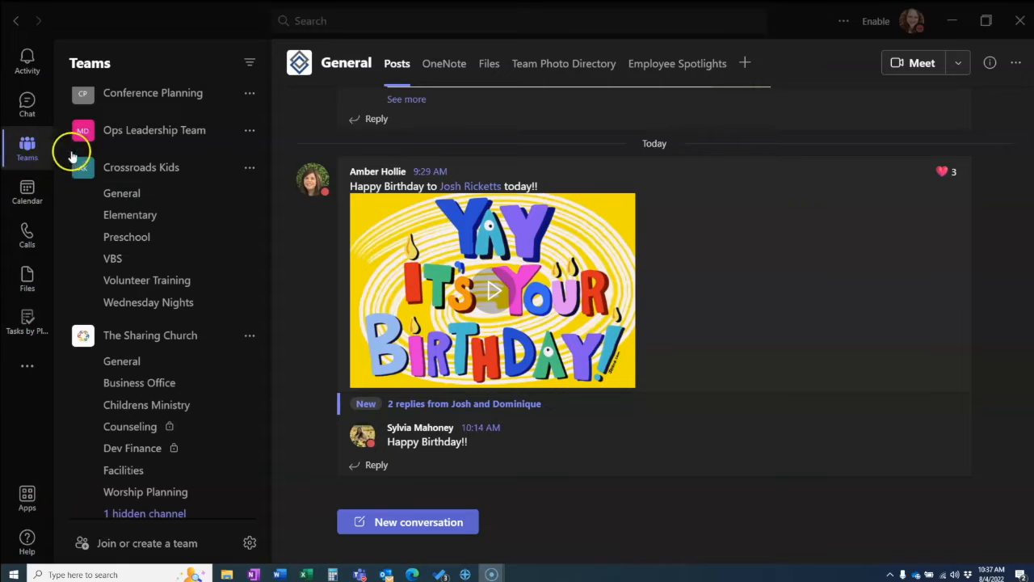
{"action": "left_click", "coordinate": [129, 362]}
{"action": "scroll", "coordinate": [132, 369], "scroll_direction": "down", "scroll_amount": 3}
{"action": "scroll", "coordinate": [132, 369], "scroll_direction": "up", "scroll_amount": 2}
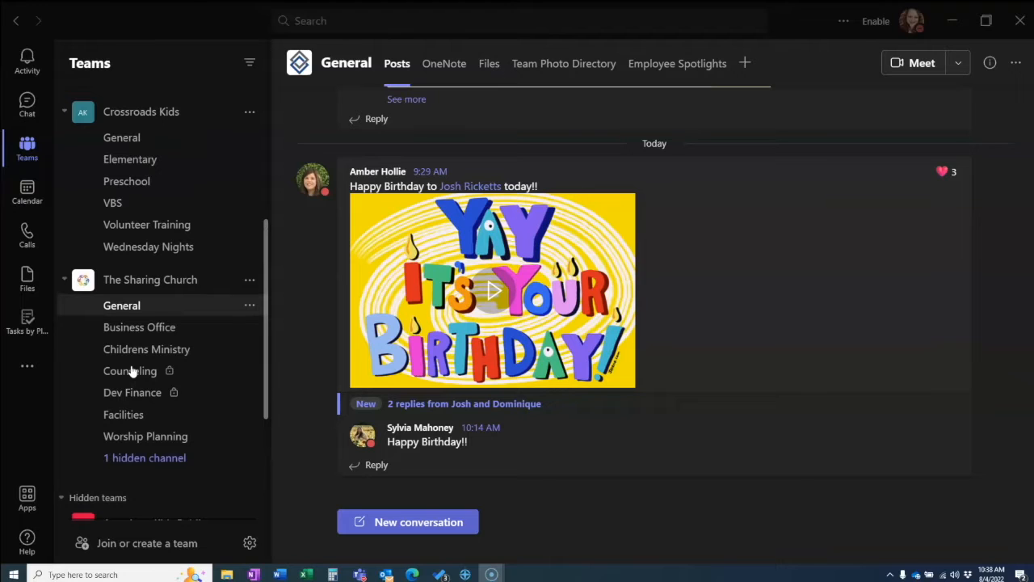
{"action": "scroll", "coordinate": [131, 369], "scroll_direction": "up", "scroll_amount": 1}
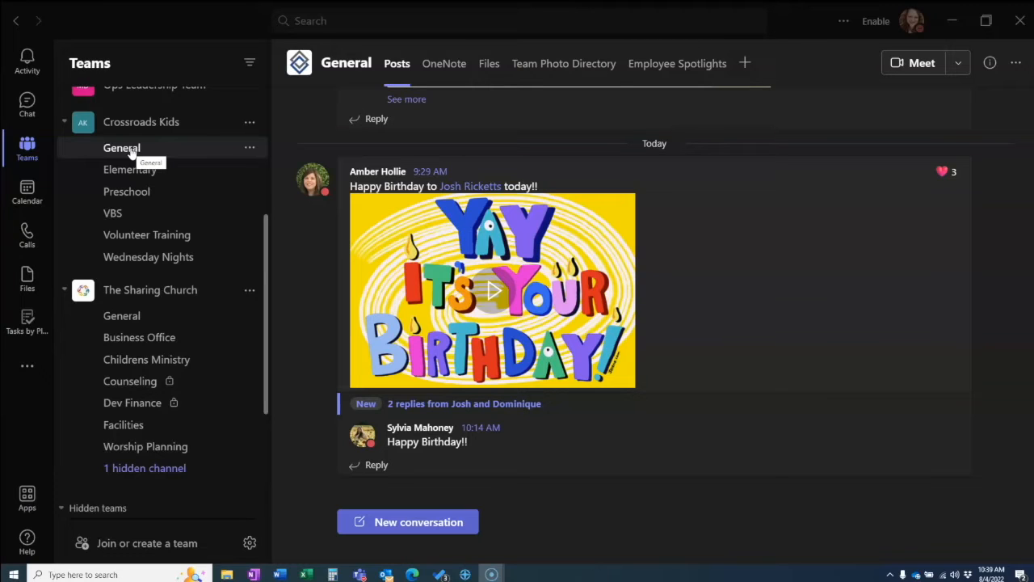
{"action": "mouse_move", "coordinate": [316, 91]}
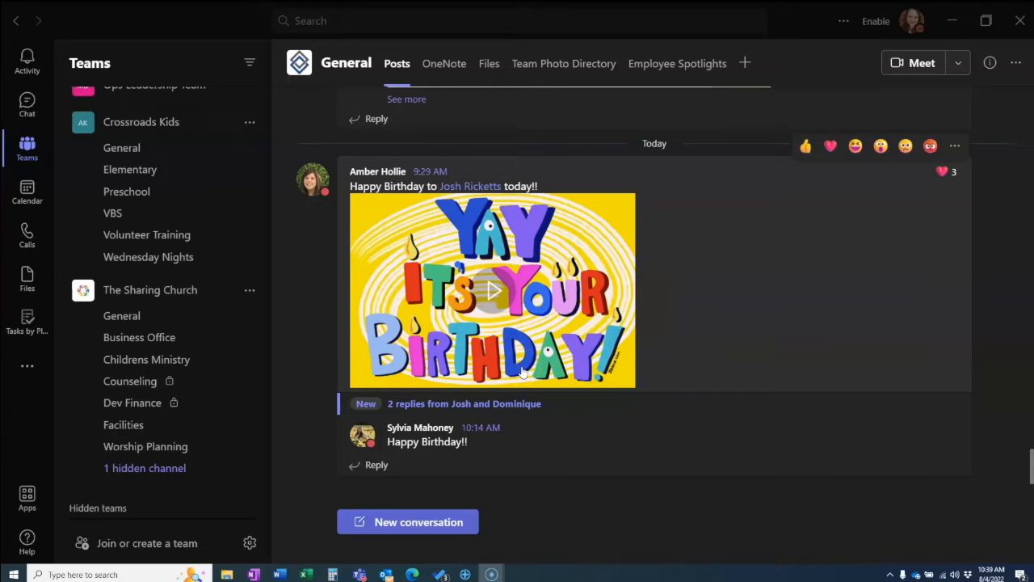
{"action": "left_click", "coordinate": [311, 399]}
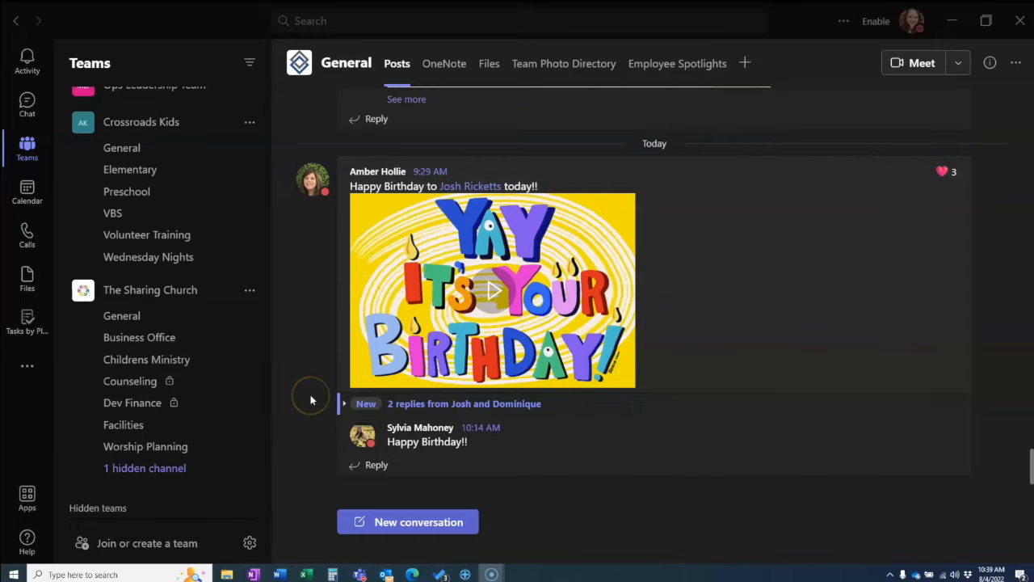
Step: Create a new private team from scratch named "Test Team"
{"action": "left_click", "coordinate": [135, 547]}
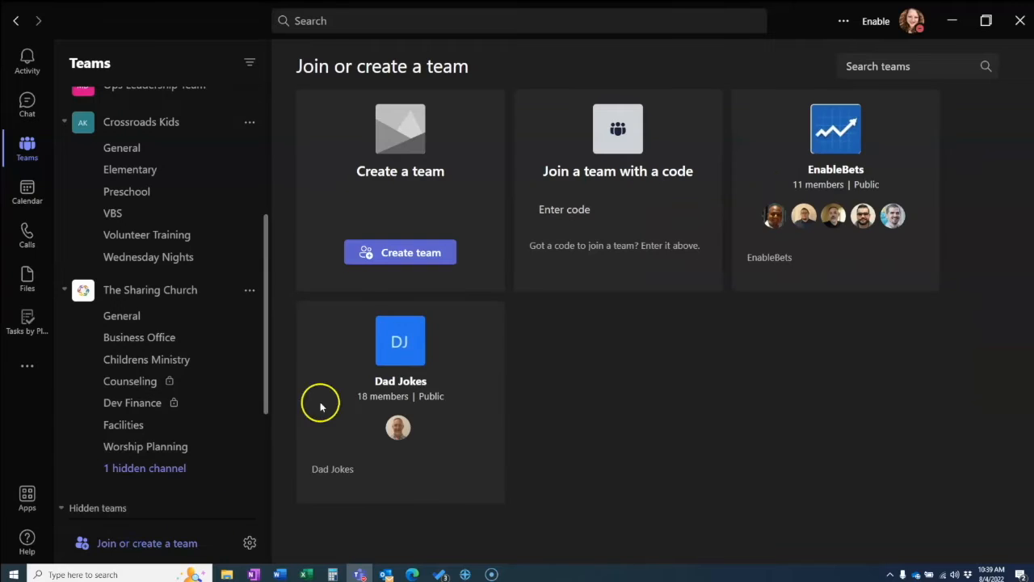
{"action": "left_click", "coordinate": [399, 252]}
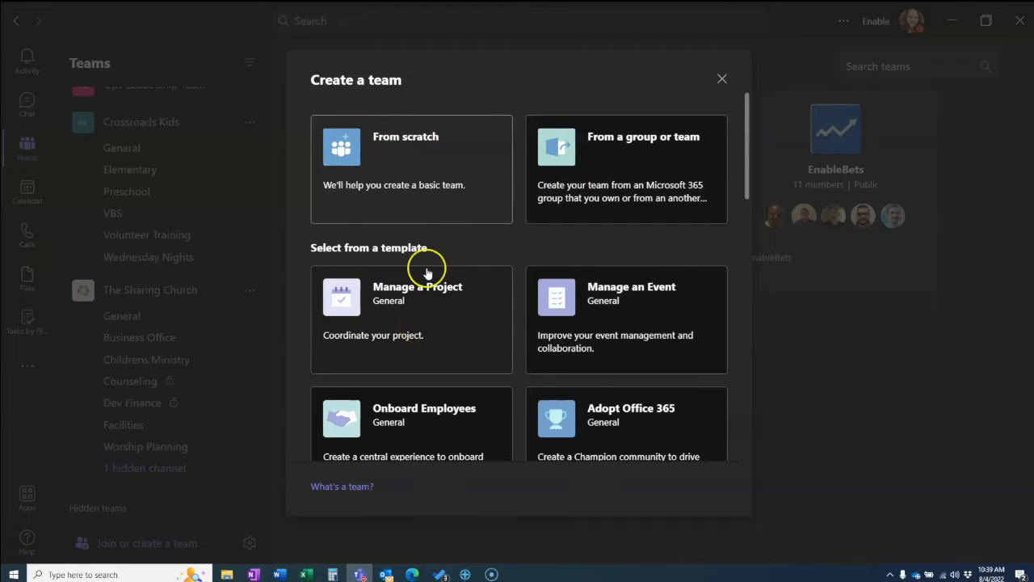
{"action": "left_click", "coordinate": [385, 158]}
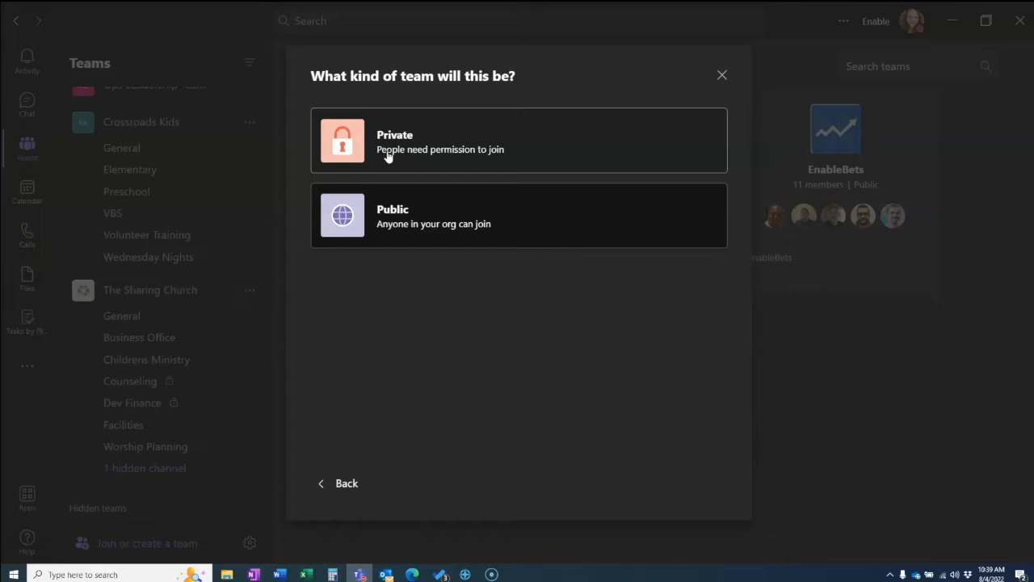
{"action": "left_click", "coordinate": [388, 153]}
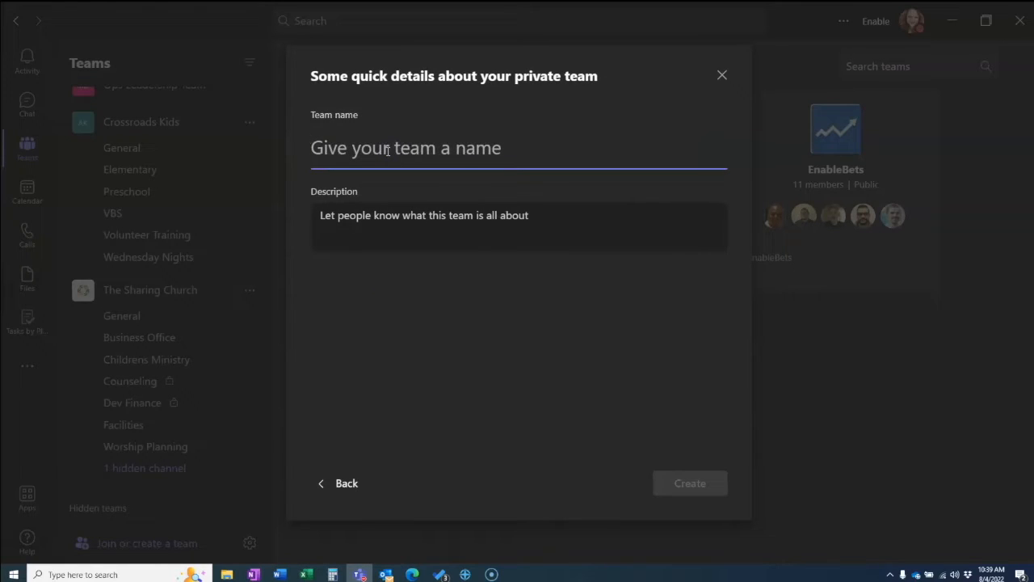
{"action": "type", "text": "Test Team"}
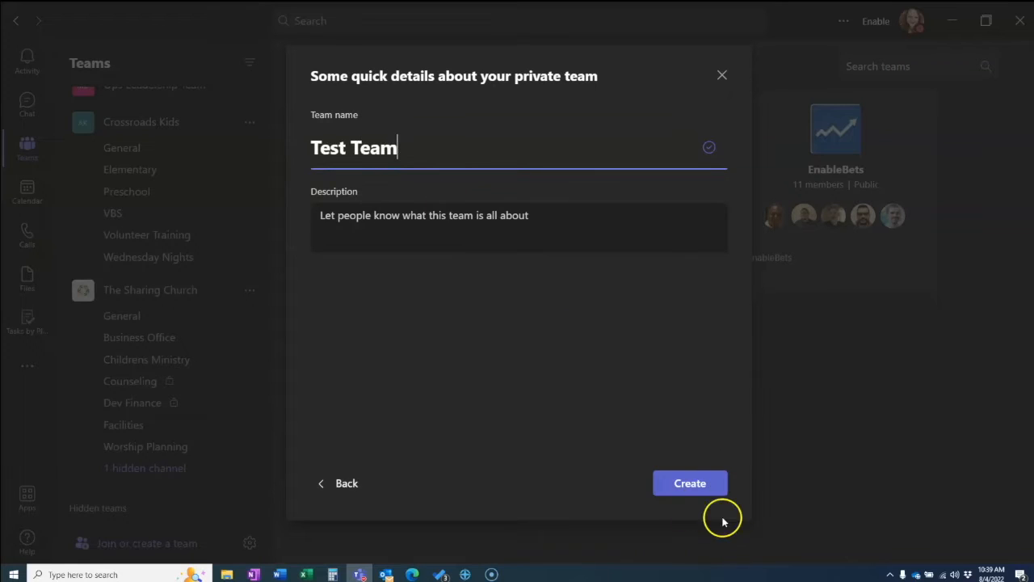
{"action": "left_click", "coordinate": [692, 481]}
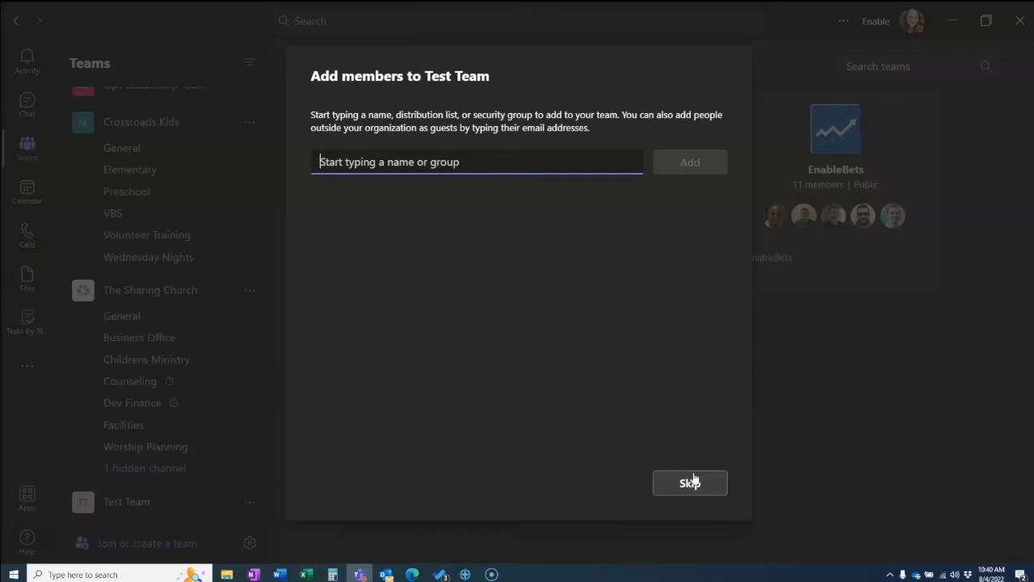
Step: Add two colleagues to Test Team, keep both in the Member role, and finish adding members
{"action": "type", "text": "ra"}
{"action": "left_click", "coordinate": [411, 218]}
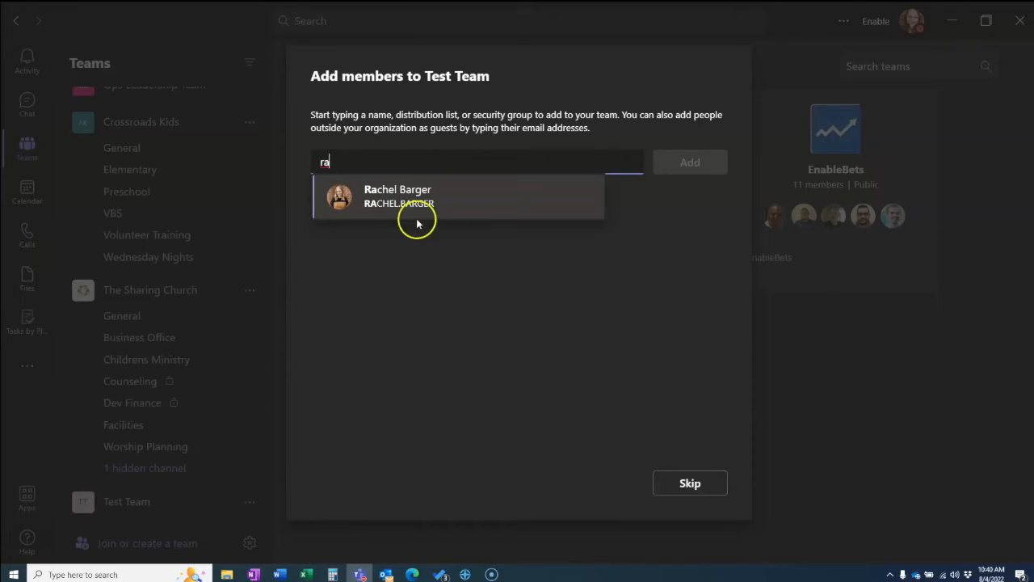
{"action": "type", "text": "ad"}
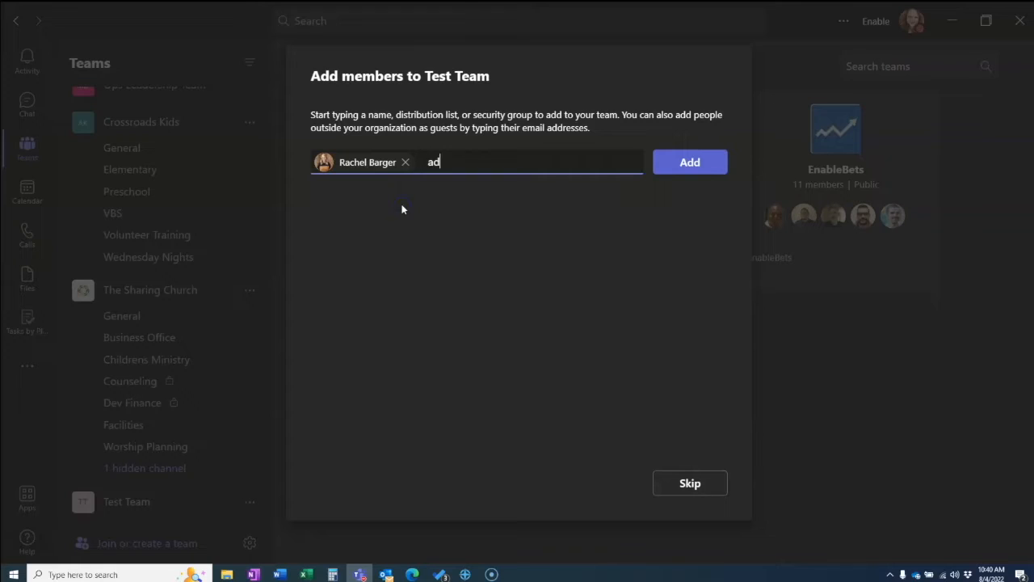
{"action": "left_click", "coordinate": [473, 198]}
{"action": "left_click", "coordinate": [667, 172]}
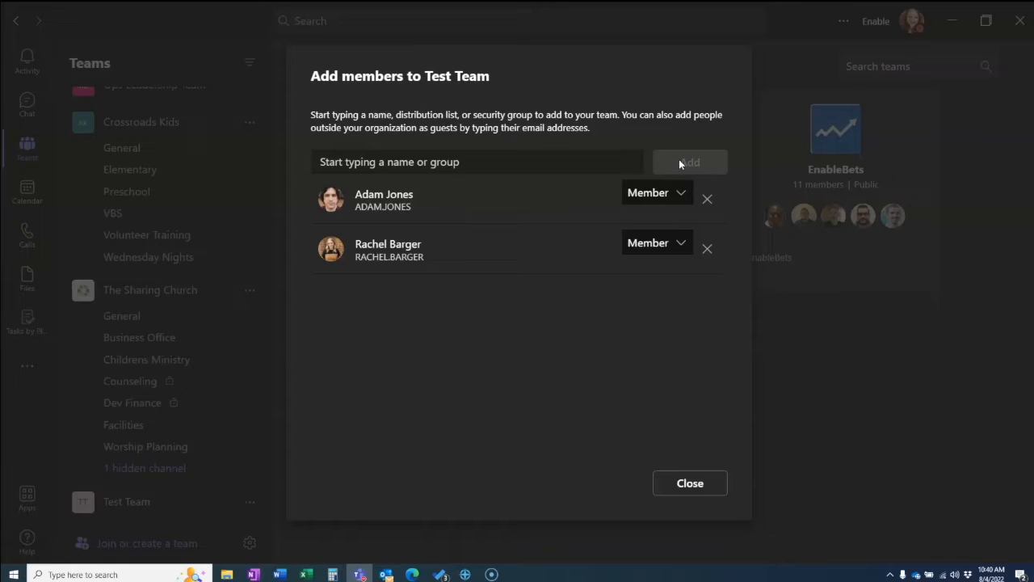
{"action": "left_click", "coordinate": [682, 192]}
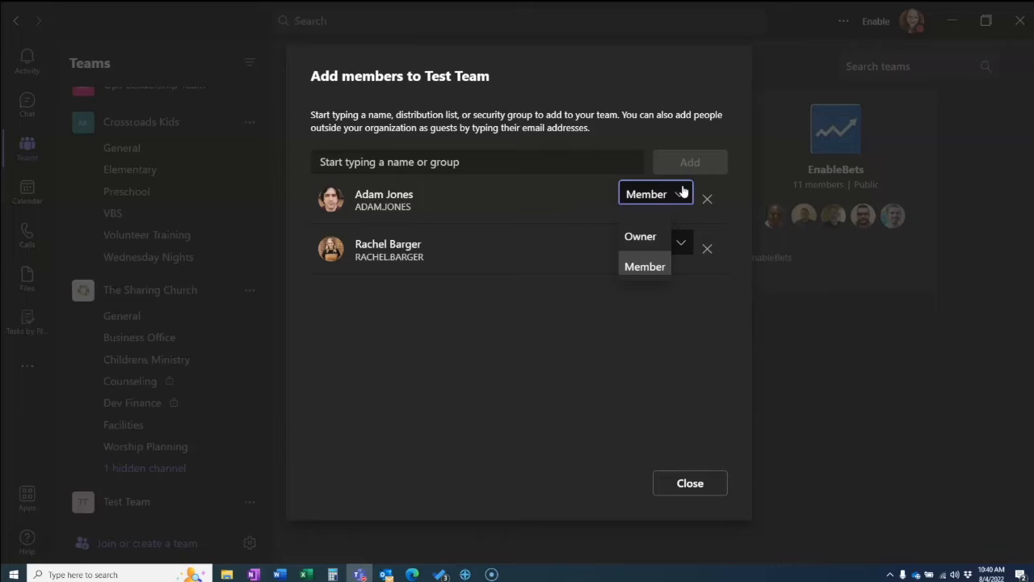
{"action": "left_click", "coordinate": [660, 186]}
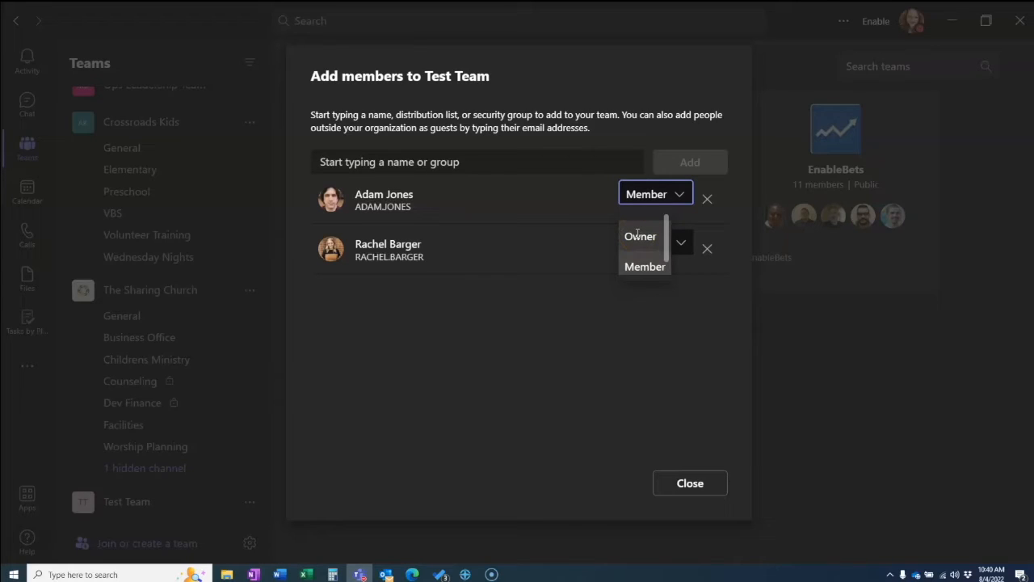
{"action": "left_click", "coordinate": [682, 483]}
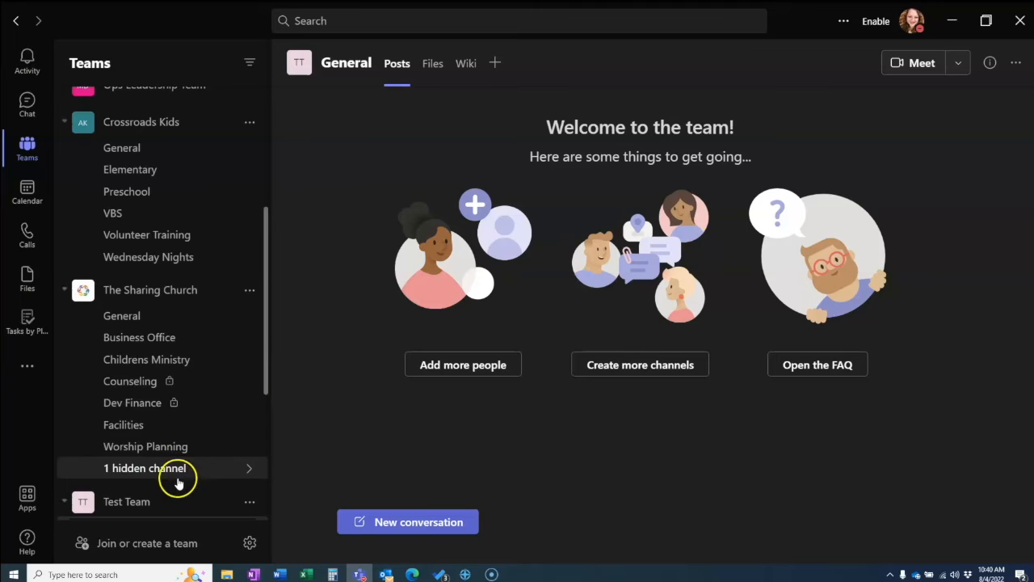
Step: Open the Elementary channel of the Crossroads Kids team and look through its earlier posts
{"action": "scroll", "coordinate": [178, 480], "scroll_direction": "down", "scroll_amount": 2}
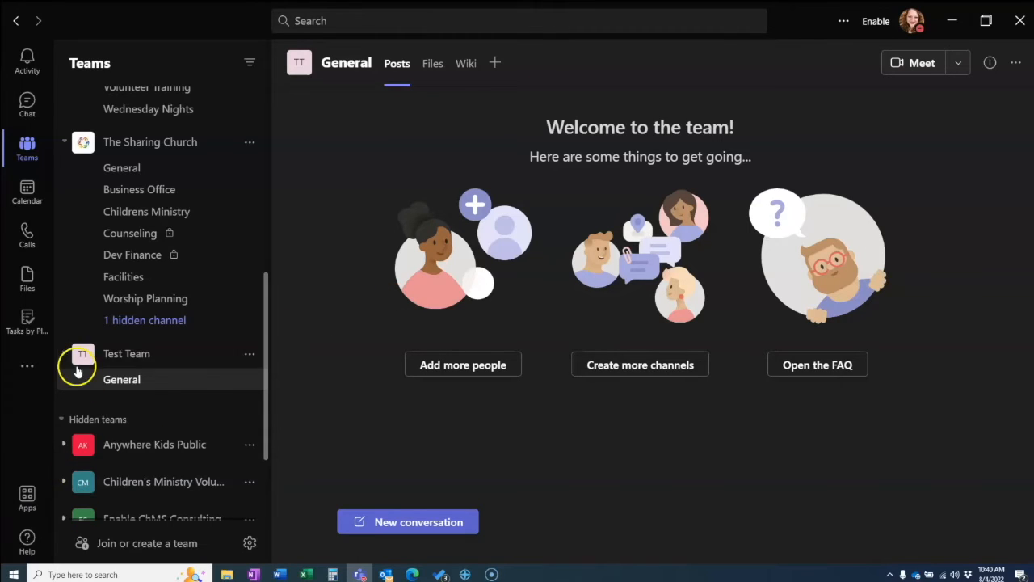
{"action": "scroll", "coordinate": [134, 219], "scroll_direction": "up", "scroll_amount": 3}
{"action": "scroll", "coordinate": [134, 219], "scroll_direction": "up", "scroll_amount": 1}
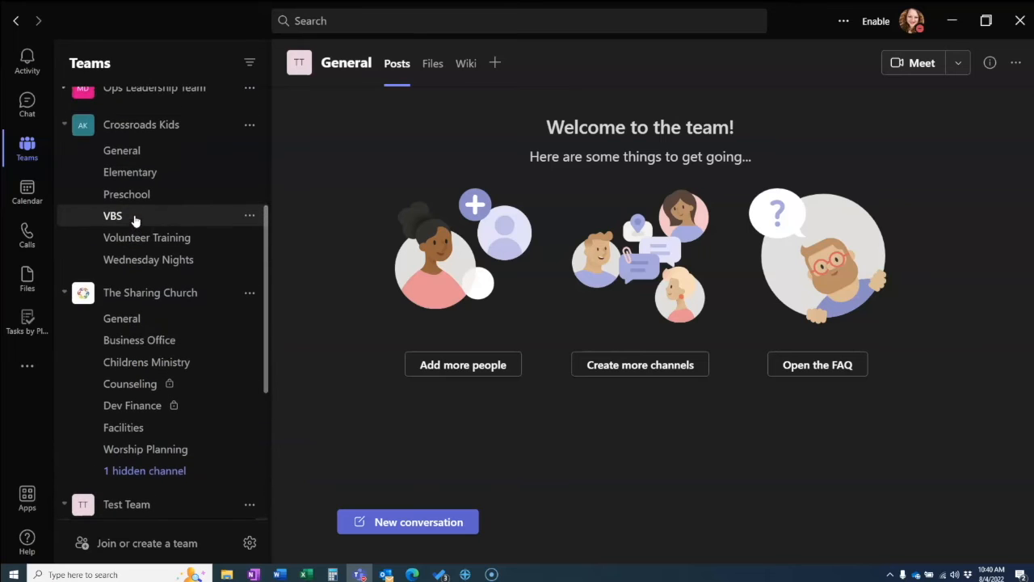
{"action": "left_click", "coordinate": [131, 172]}
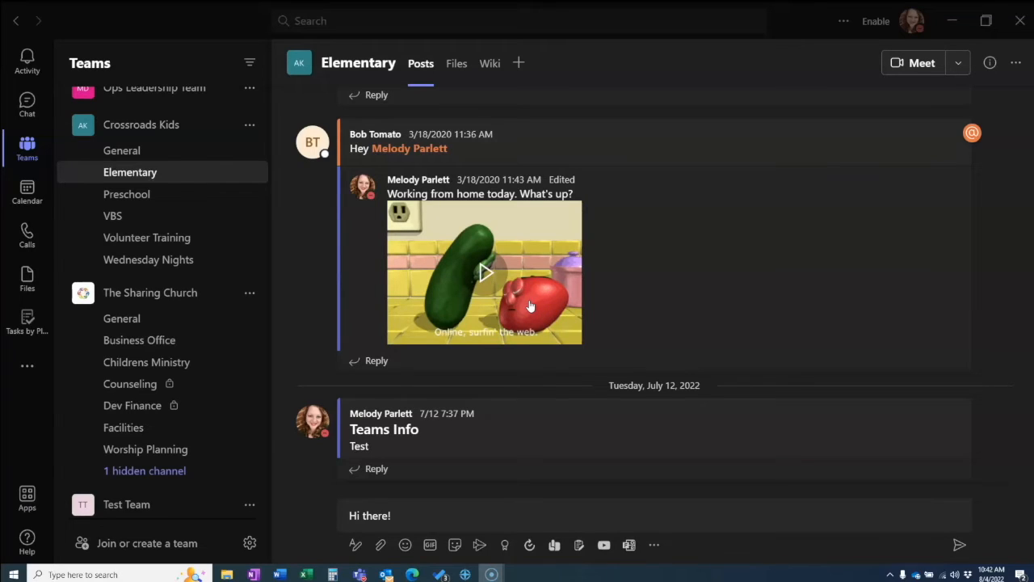
{"action": "mouse_move", "coordinate": [584, 215]}
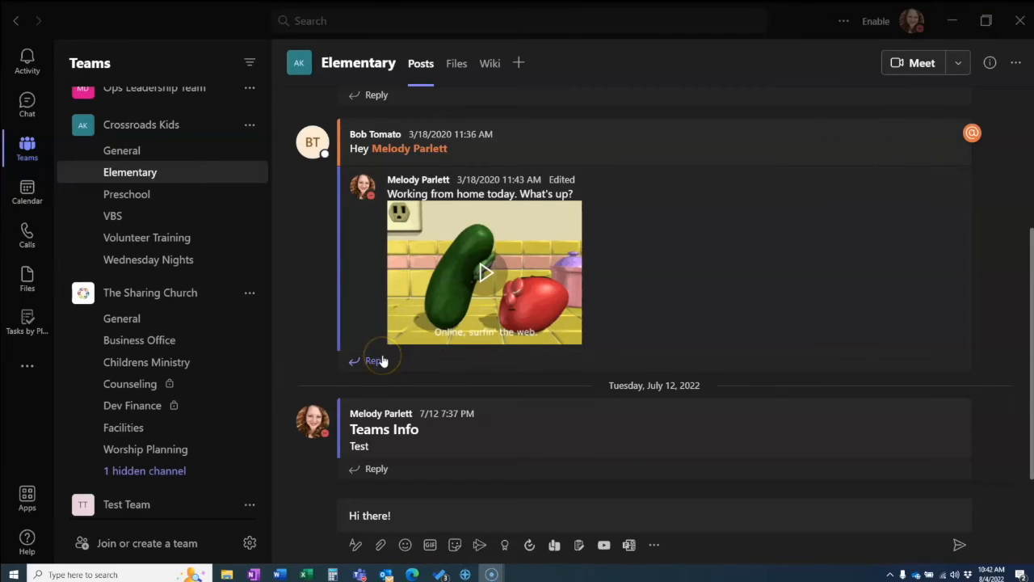
{"action": "scroll", "coordinate": [383, 361], "scroll_direction": "up", "scroll_amount": 5}
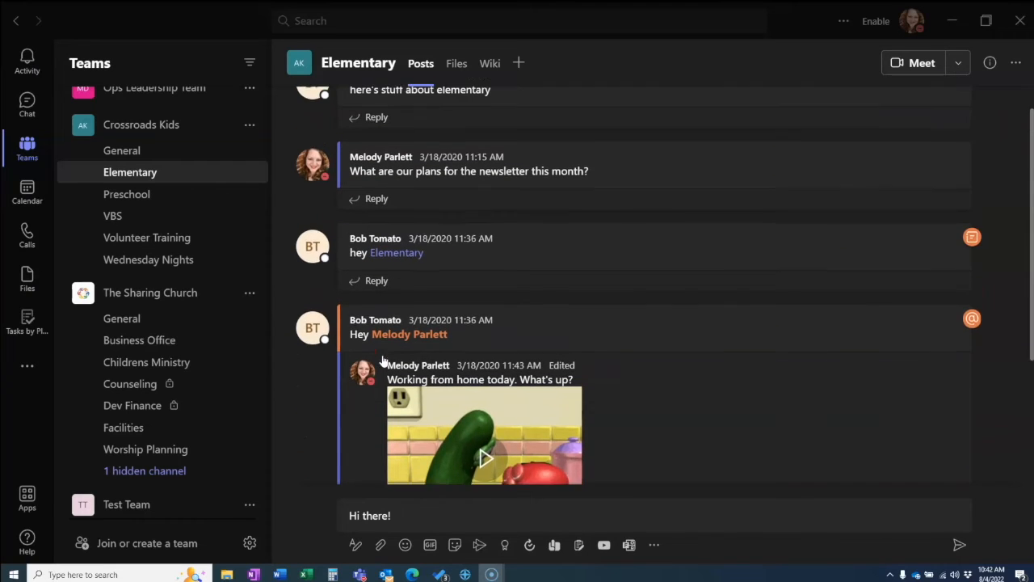
{"action": "scroll", "coordinate": [383, 361], "scroll_direction": "down", "scroll_amount": 5}
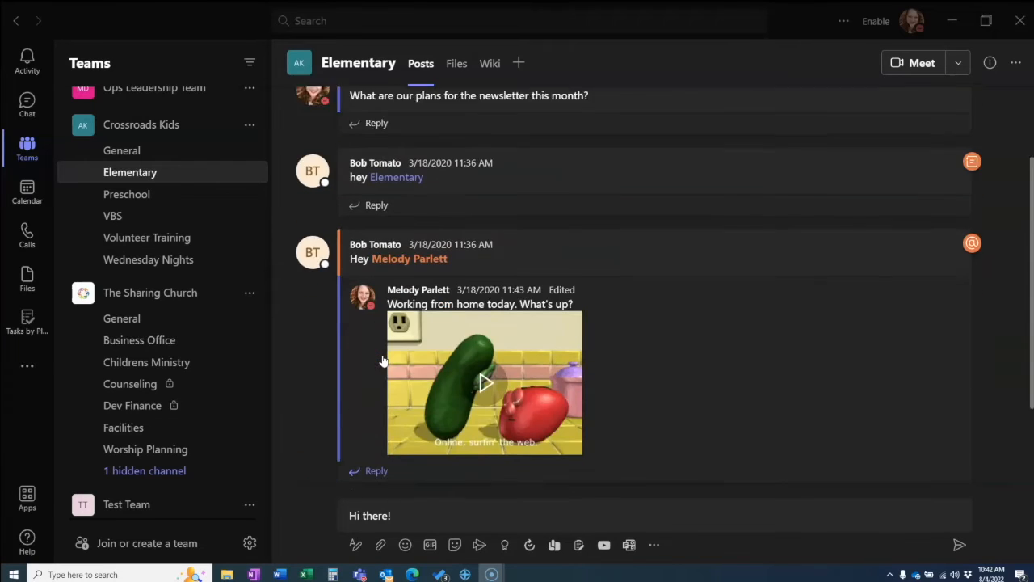
Step: Expand the "Hi there!" draft into the full formatting editor, give it the subject "Demo", and post it to the Elementary channel
{"action": "left_click", "coordinate": [397, 507]}
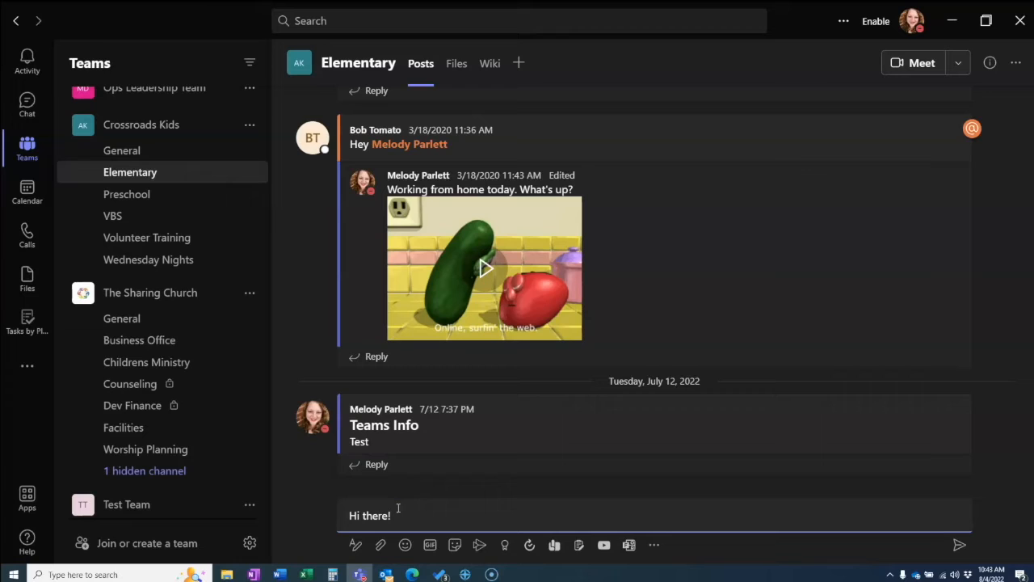
{"action": "left_click", "coordinate": [375, 525]}
{"action": "left_click", "coordinate": [429, 546]}
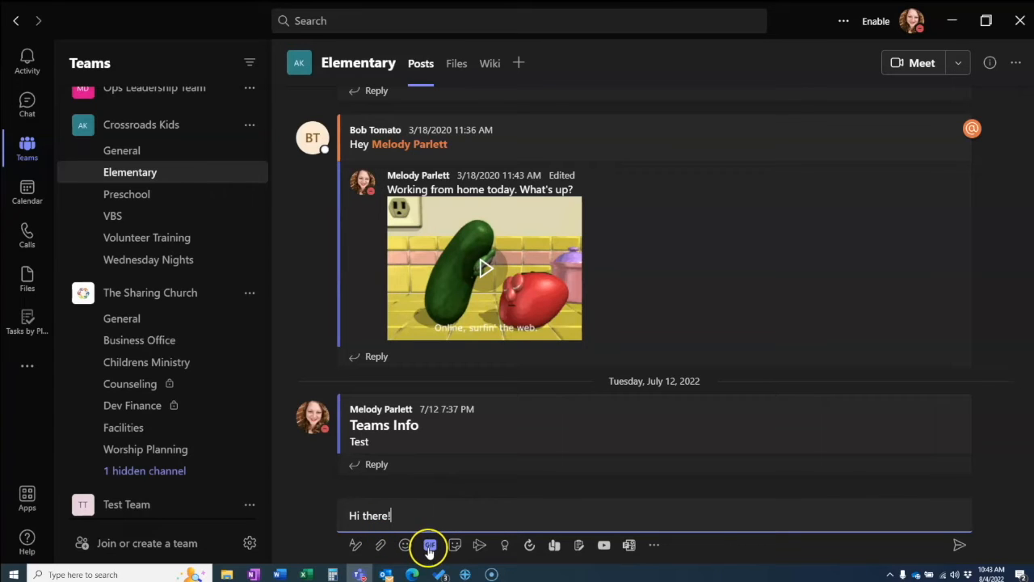
{"action": "left_click", "coordinate": [355, 547]}
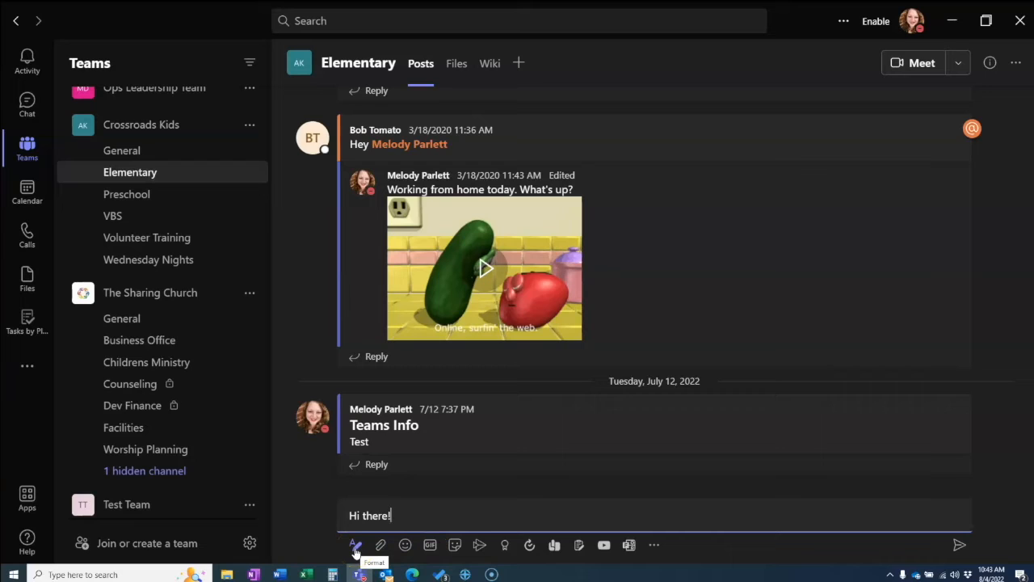
{"action": "left_click", "coordinate": [349, 548]}
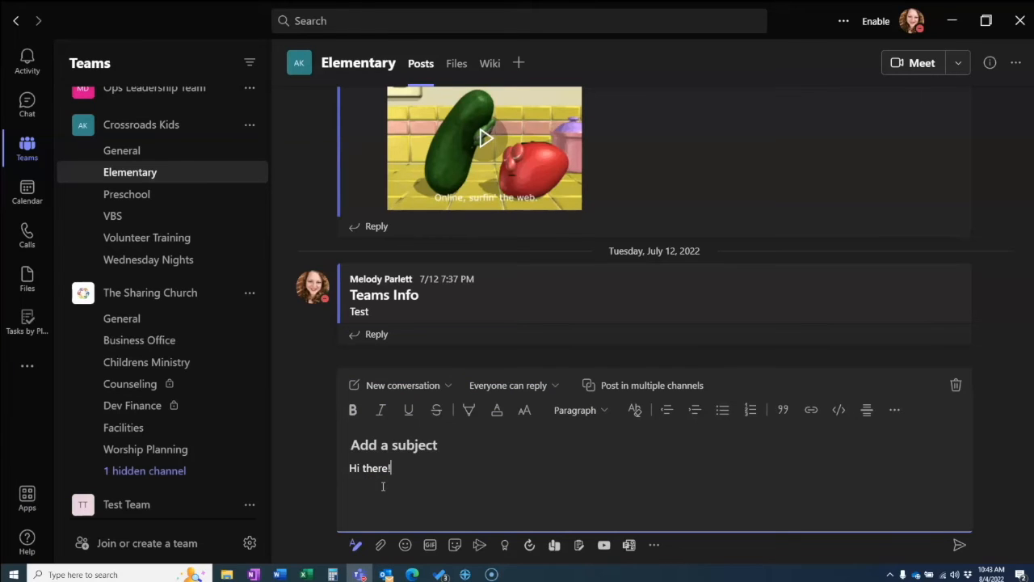
{"action": "left_click", "coordinate": [398, 444]}
{"action": "type", "text": "Demo"}
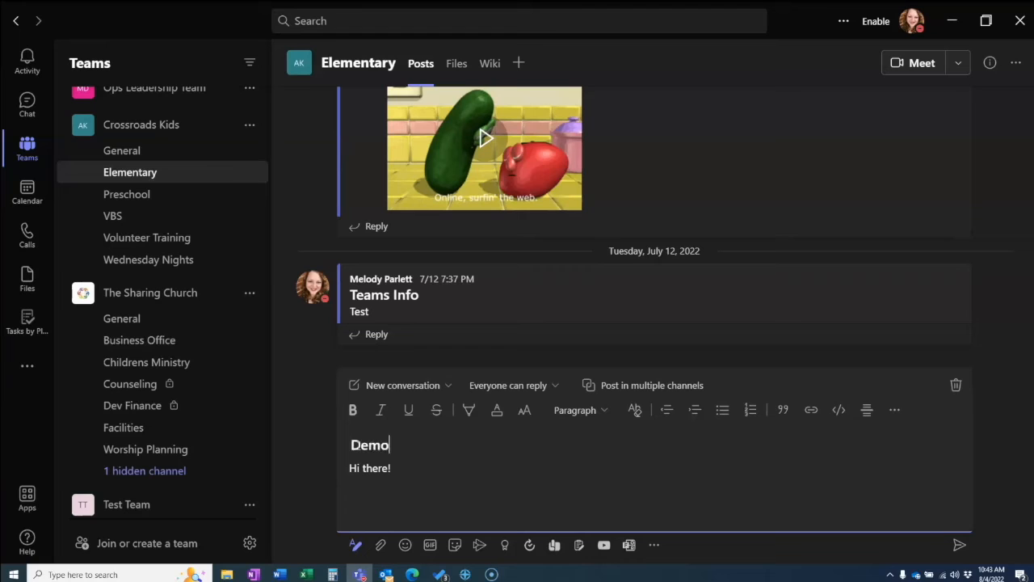
{"action": "left_click", "coordinate": [959, 545]}
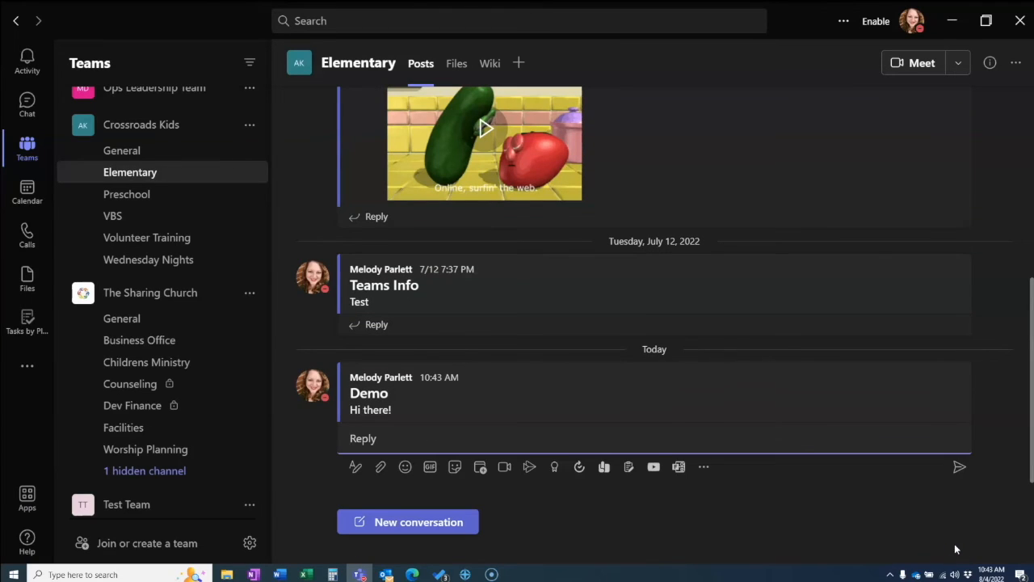
{"action": "scroll", "coordinate": [640, 362], "scroll_direction": "up", "scroll_amount": 5}
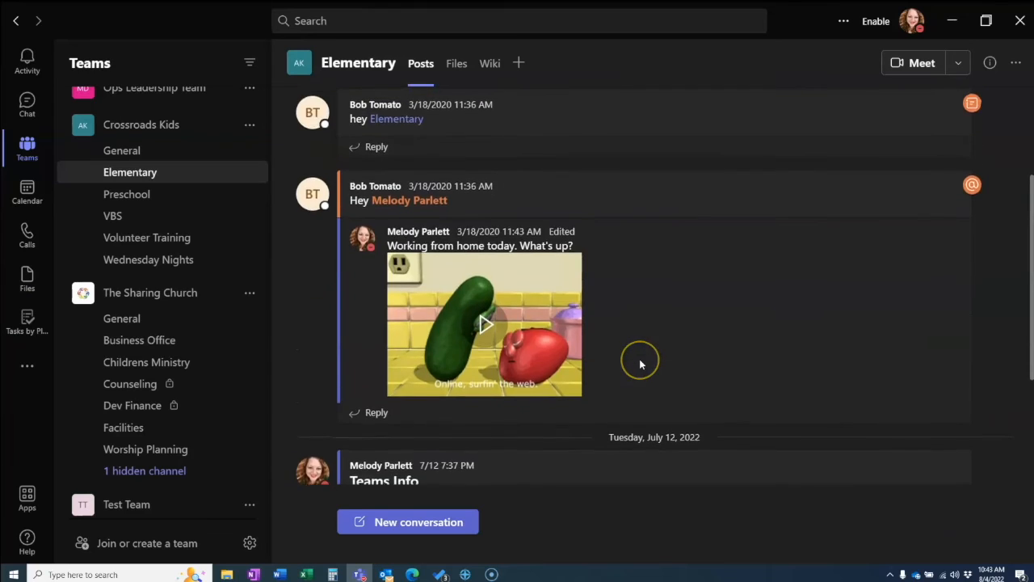
{"action": "scroll", "coordinate": [640, 365], "scroll_direction": "down", "scroll_amount": 5}
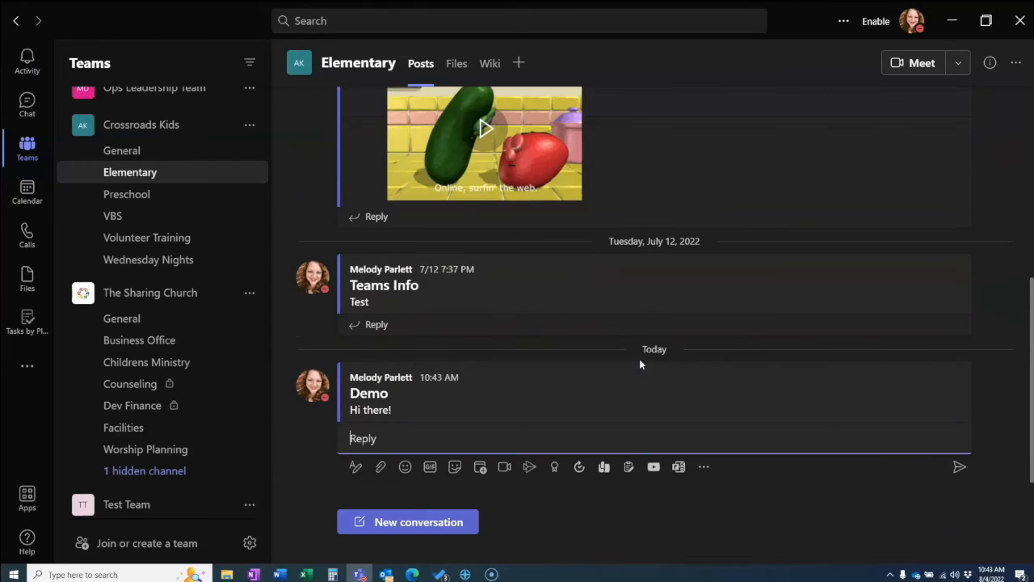
{"action": "left_click", "coordinate": [390, 415]}
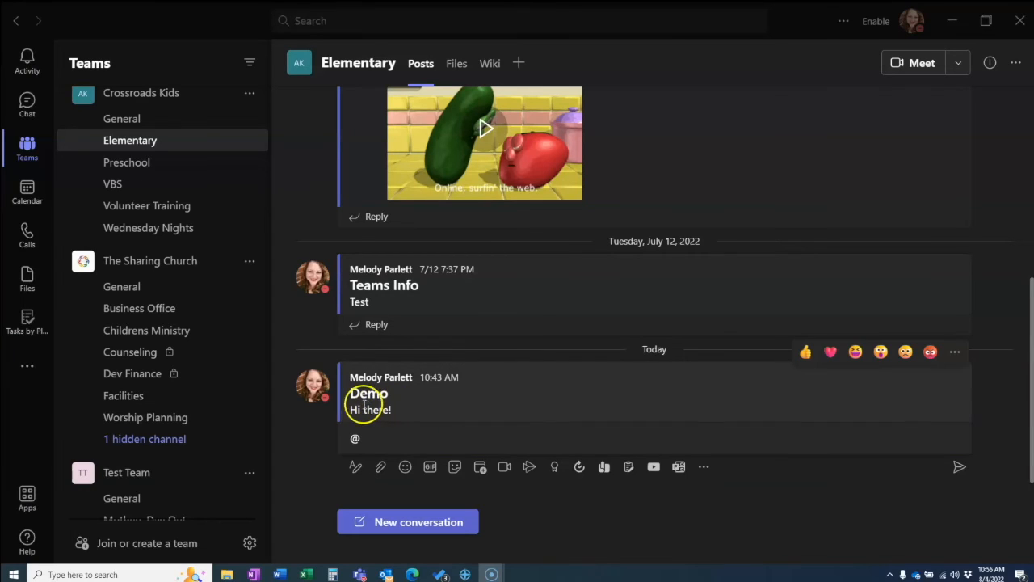
Step: Add a channel named "Kids Day Out" to Test Team with Standard privacy, giving everyone on the team access
{"action": "left_click", "coordinate": [250, 477]}
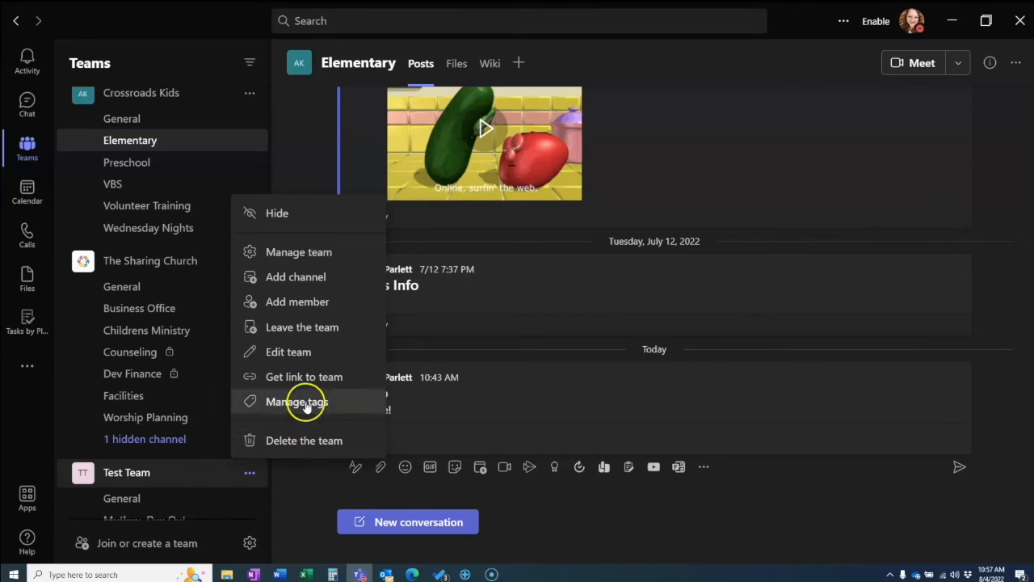
{"action": "left_click", "coordinate": [301, 277]}
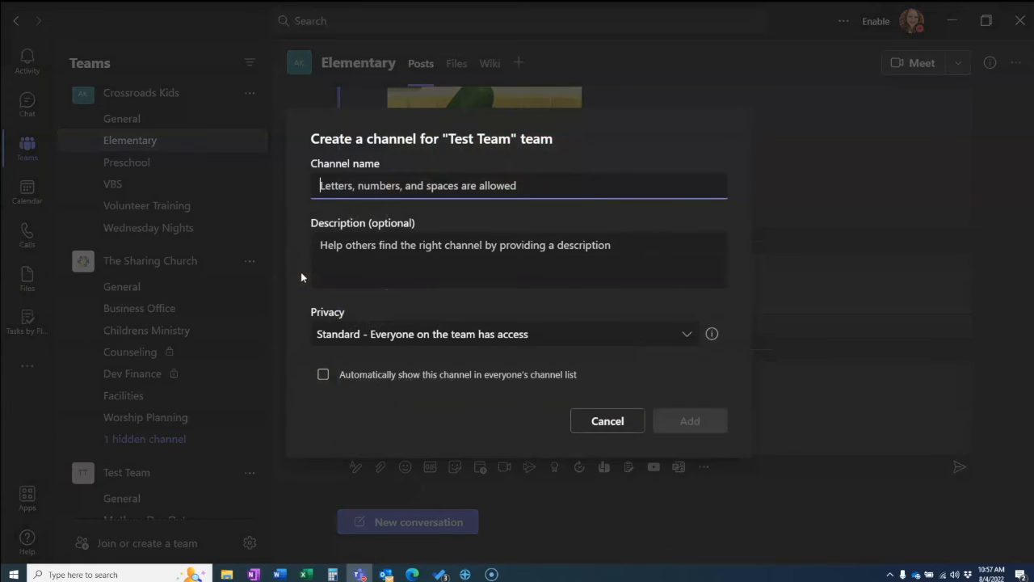
{"action": "type", "text": "Ki"}
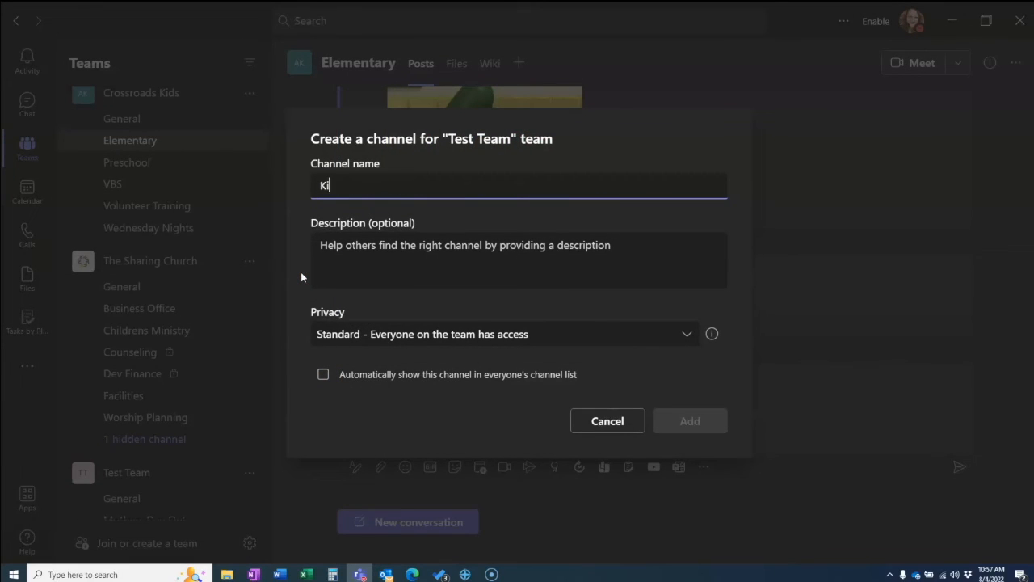
{"action": "type", "text": "ds Day Out"}
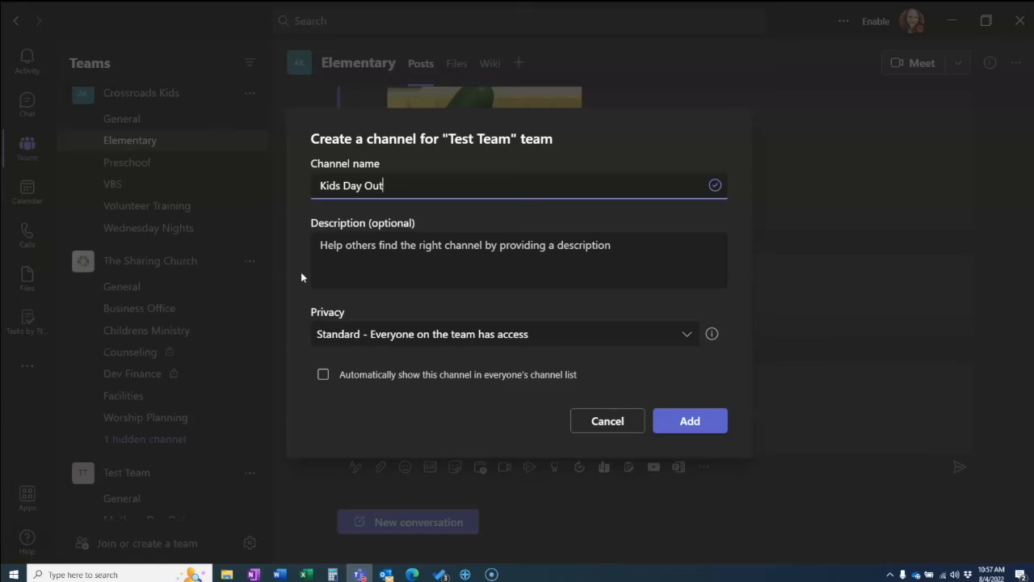
{"action": "left_click", "coordinate": [688, 336]}
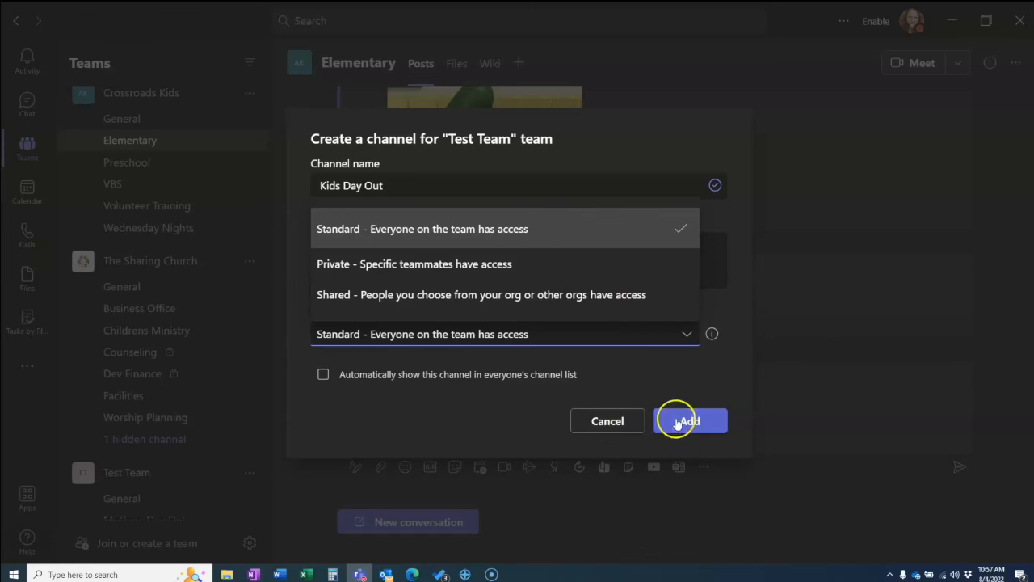
{"action": "left_click", "coordinate": [587, 228]}
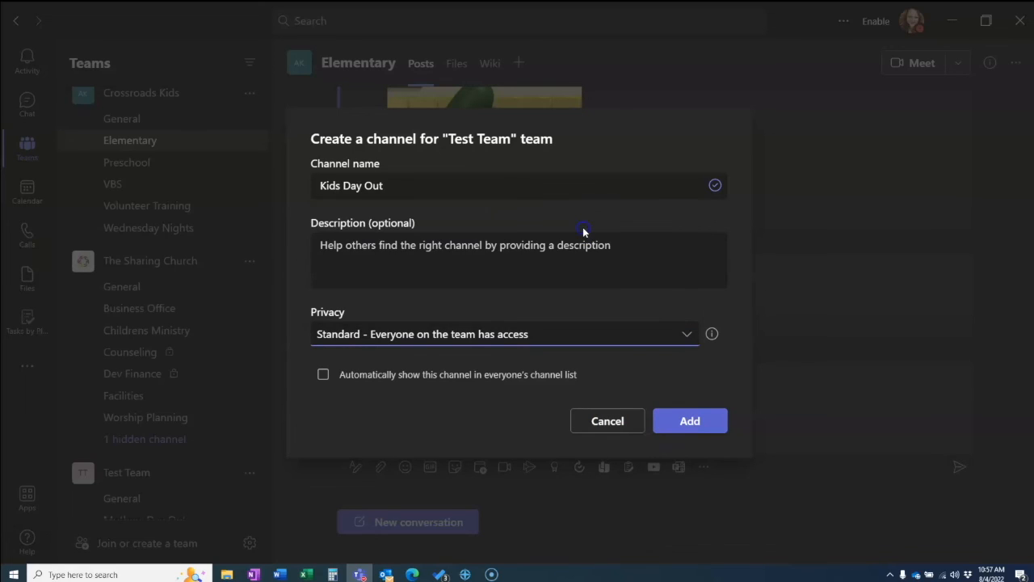
{"action": "left_click", "coordinate": [688, 422]}
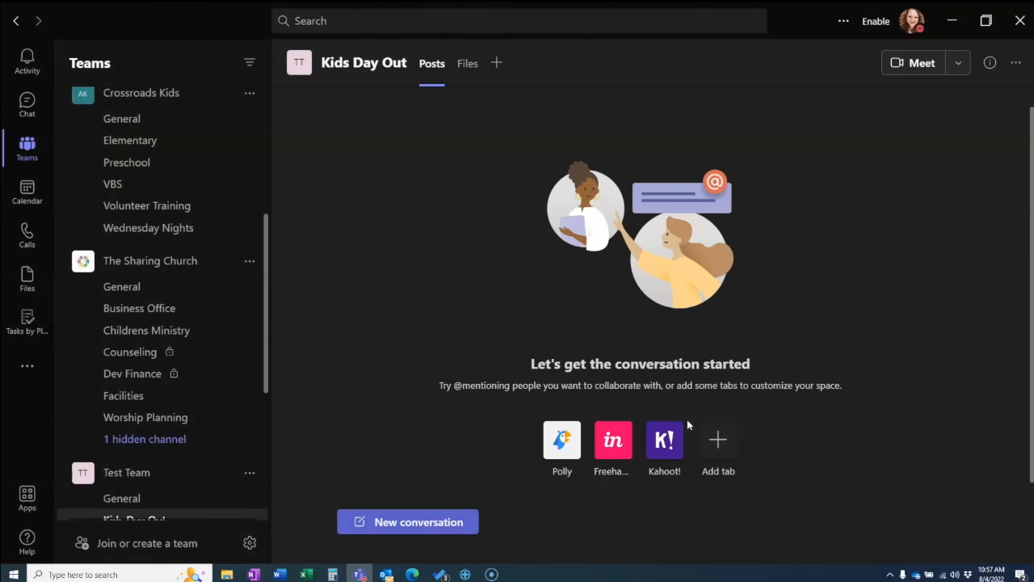
Step: Start a new conversation in the Kids Day Out channel
{"action": "left_click", "coordinate": [418, 517]}
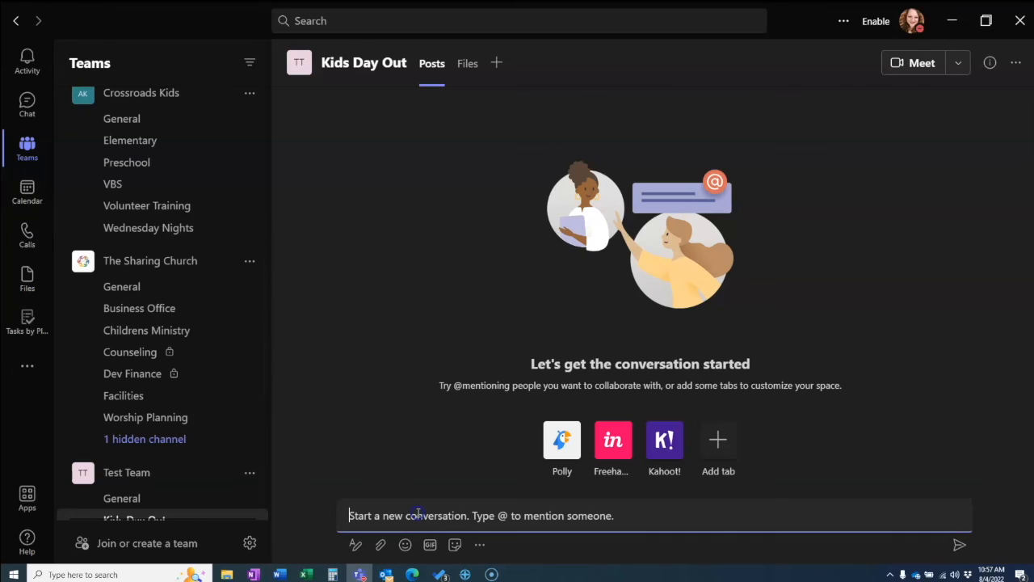